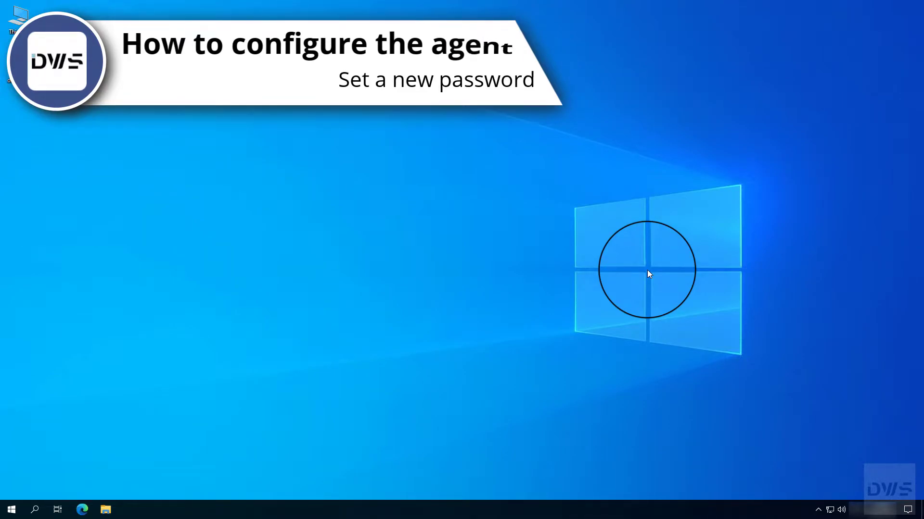
Step: Open the DWAgent Monitor from the tray's hidden icons and start Configure with Configure agent selected
click(817, 509)
click(828, 491)
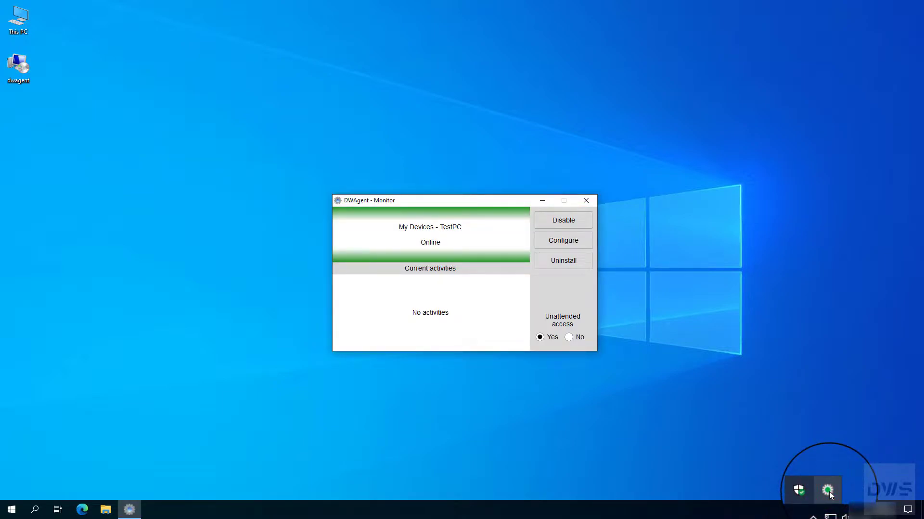
click(562, 244)
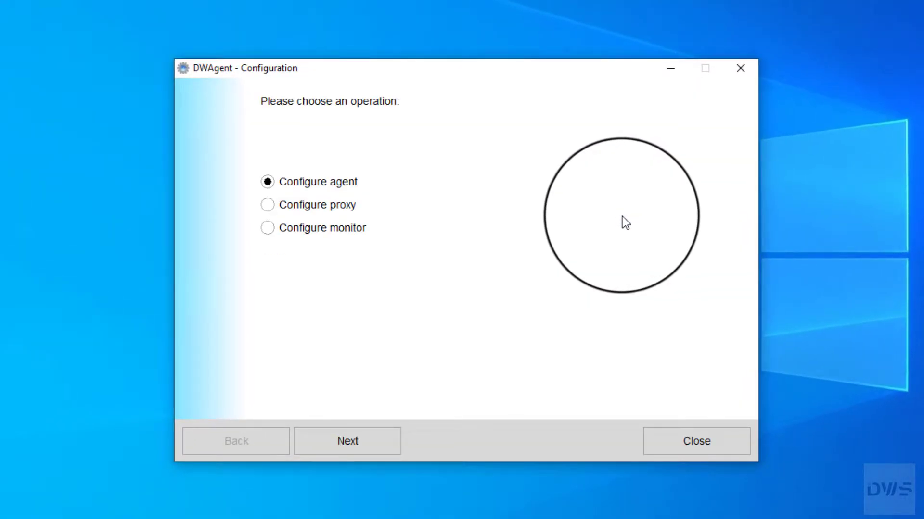
click(267, 183)
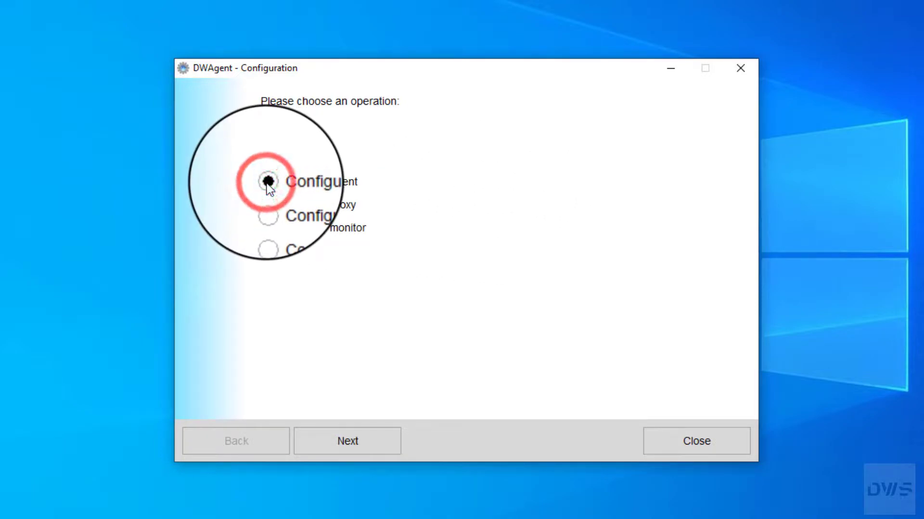
Step: Advance the wizard through Configure password and choose Set password
click(343, 450)
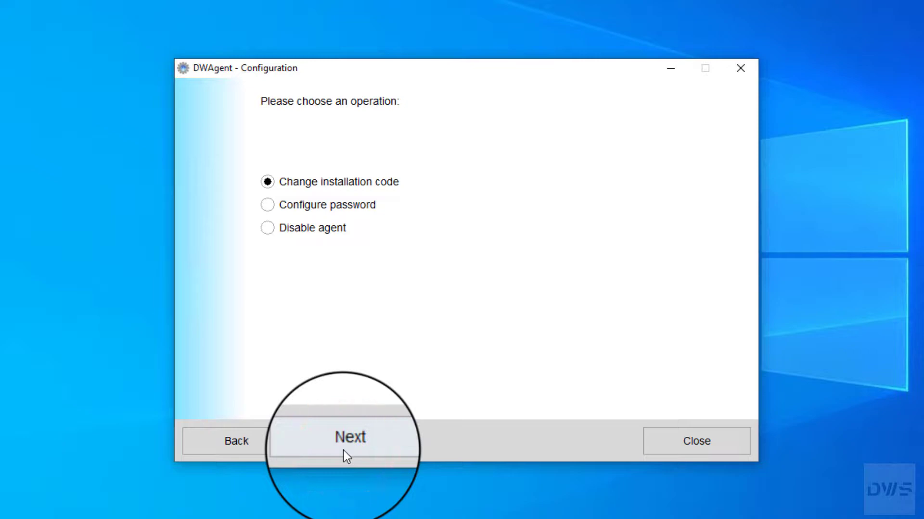
click(268, 206)
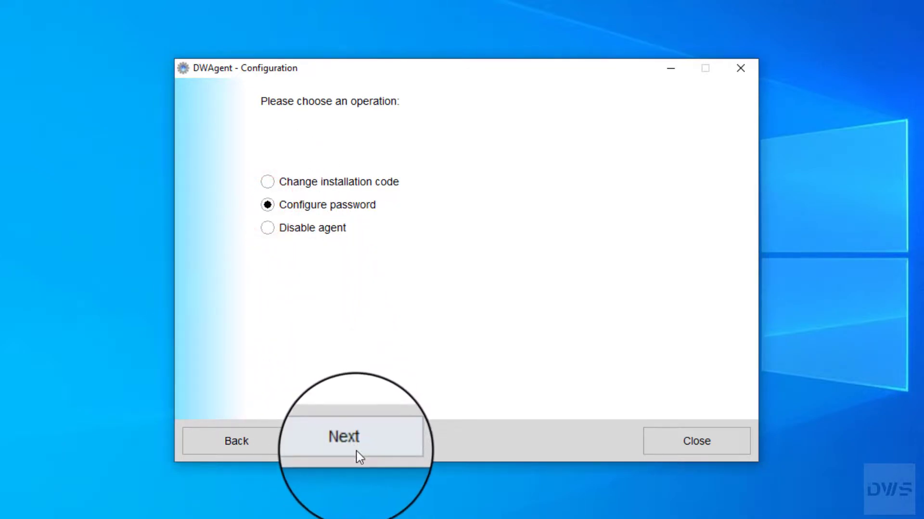
click(356, 451)
click(268, 183)
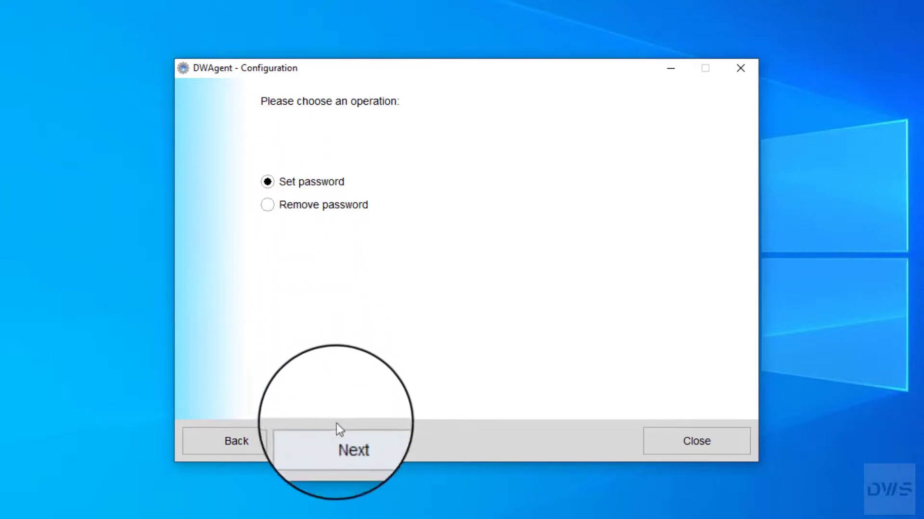
click(343, 448)
Step: Enter and retype the new access password, then save it
text(****)
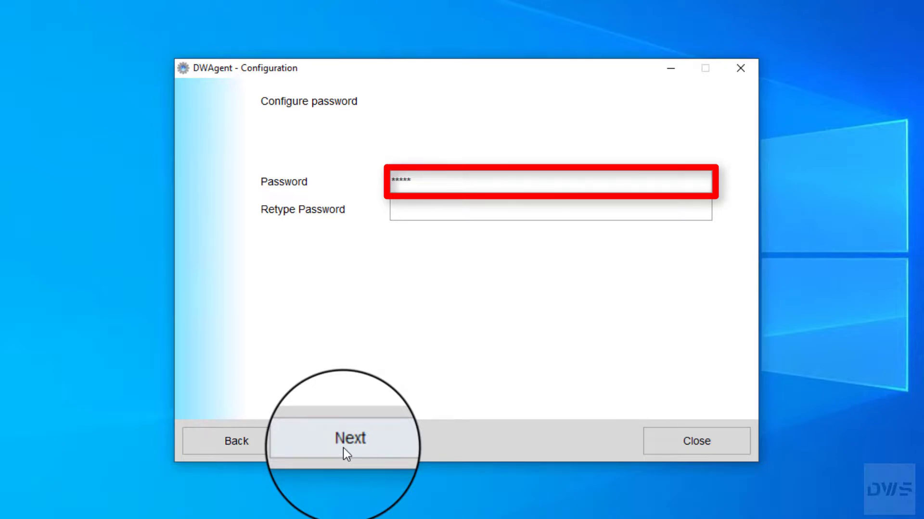
text(*)
click(399, 210)
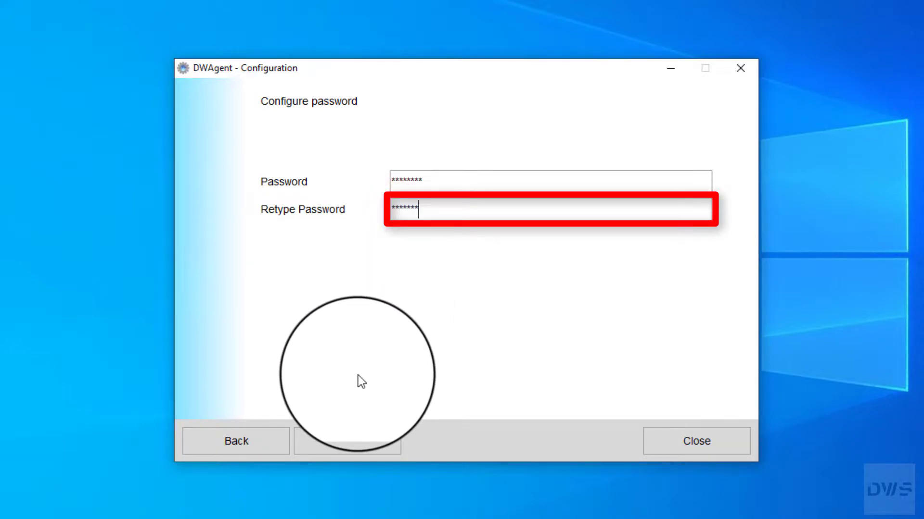
click(349, 448)
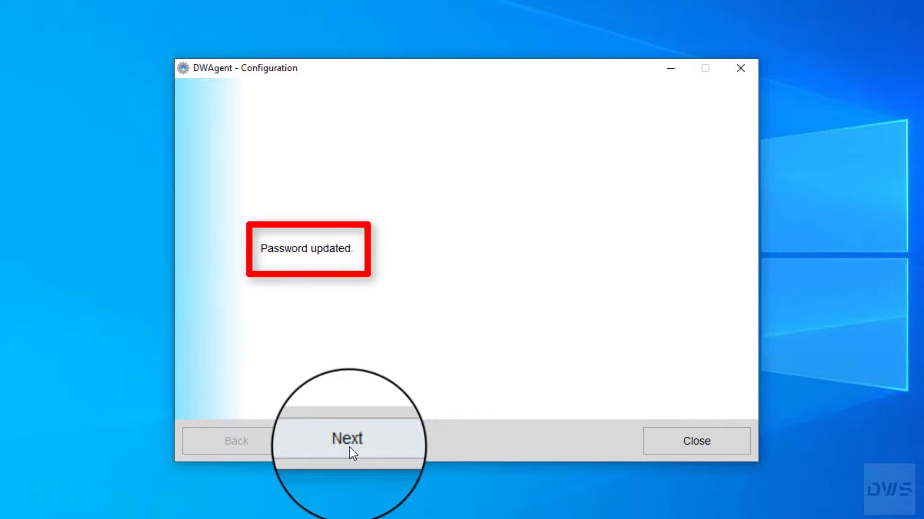
Step: Exit the configuration wizard, confirming with Yes, and close the DWAgent Monitor window
click(349, 447)
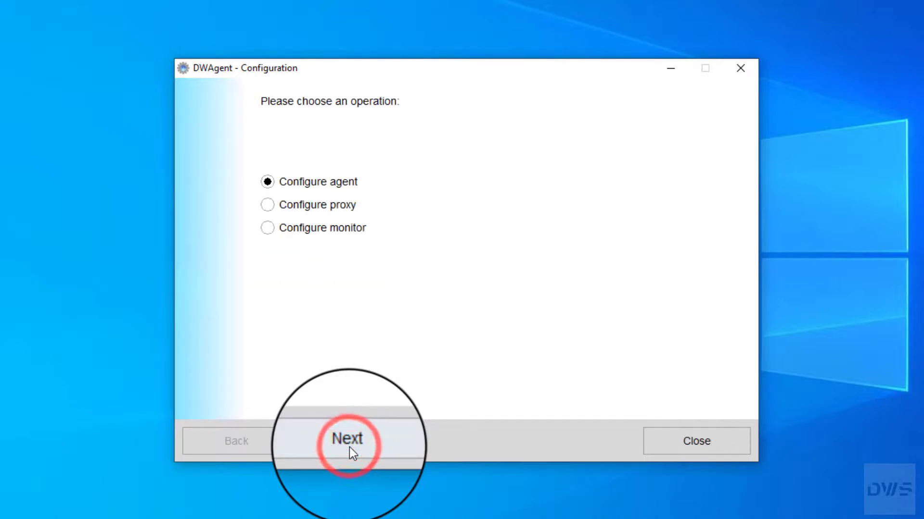
click(715, 444)
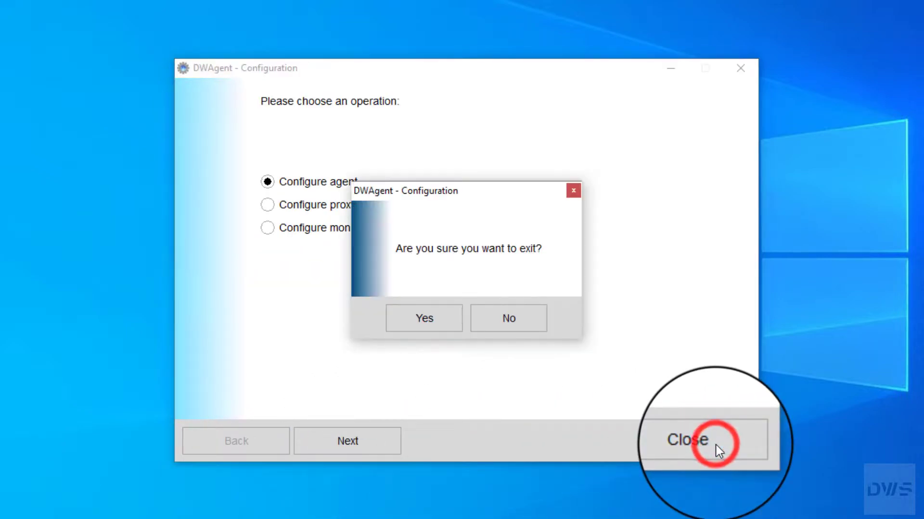
click(440, 325)
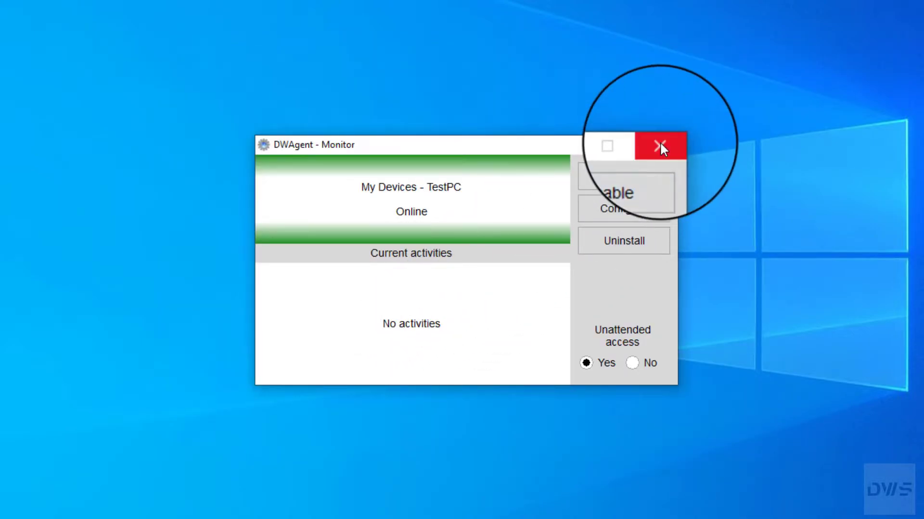
click(659, 144)
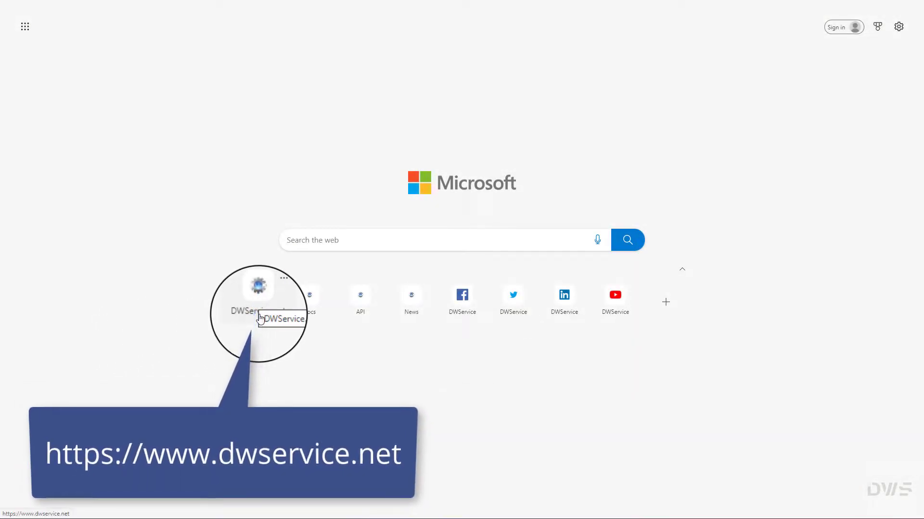
Step: Open DWService.net from the browser start page and sign in with the account user name and password
click(259, 315)
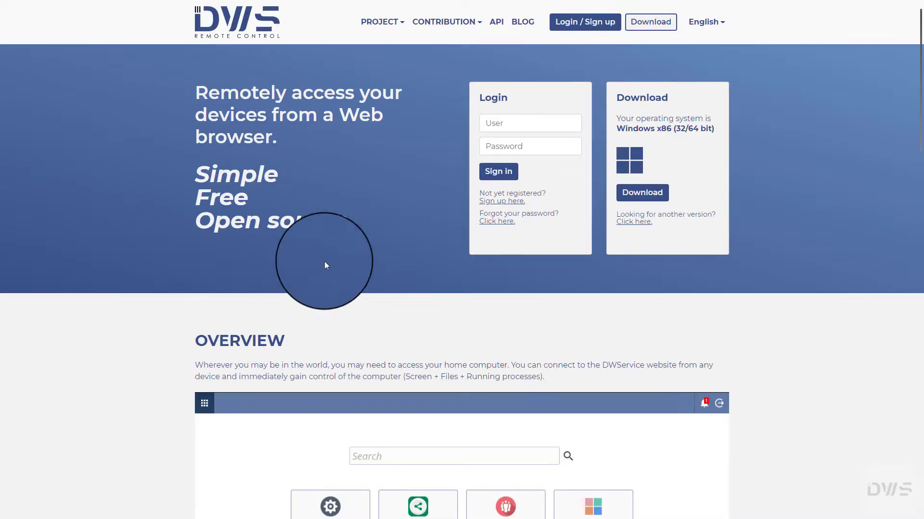
click(492, 126)
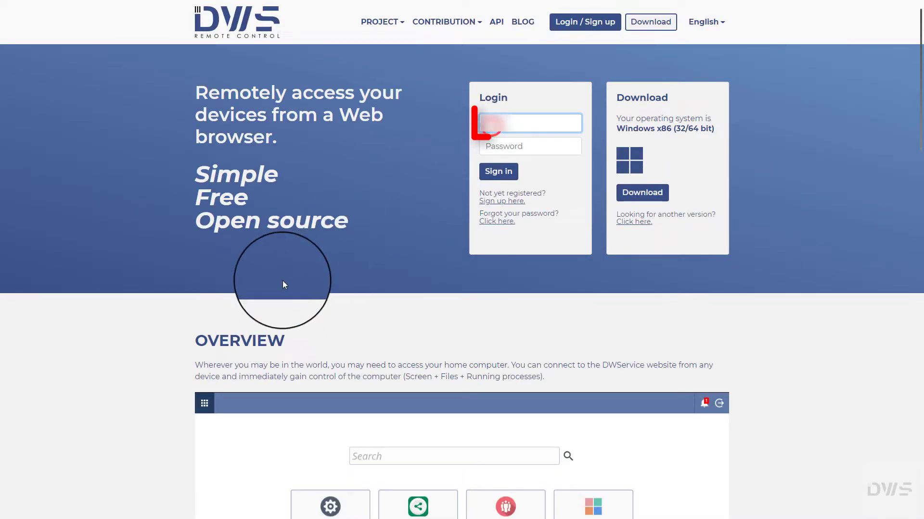
text(@dwservice.net)
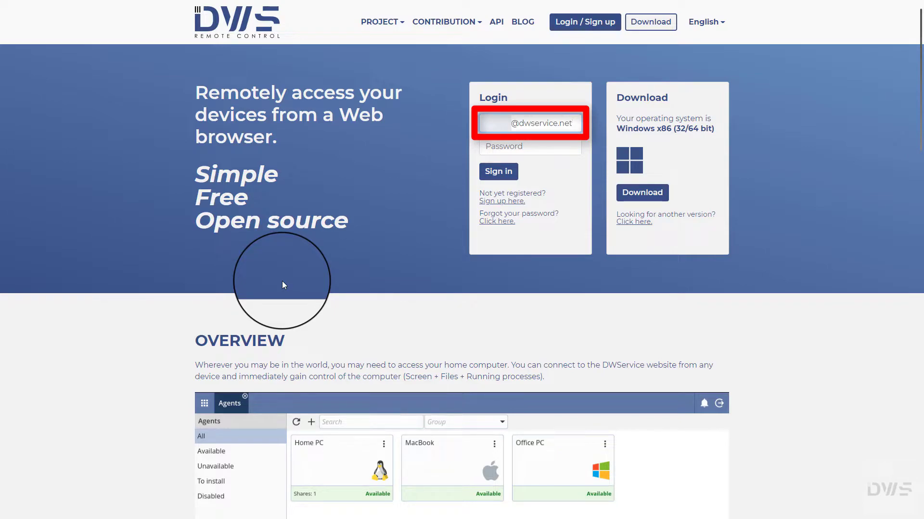
key(Tab)
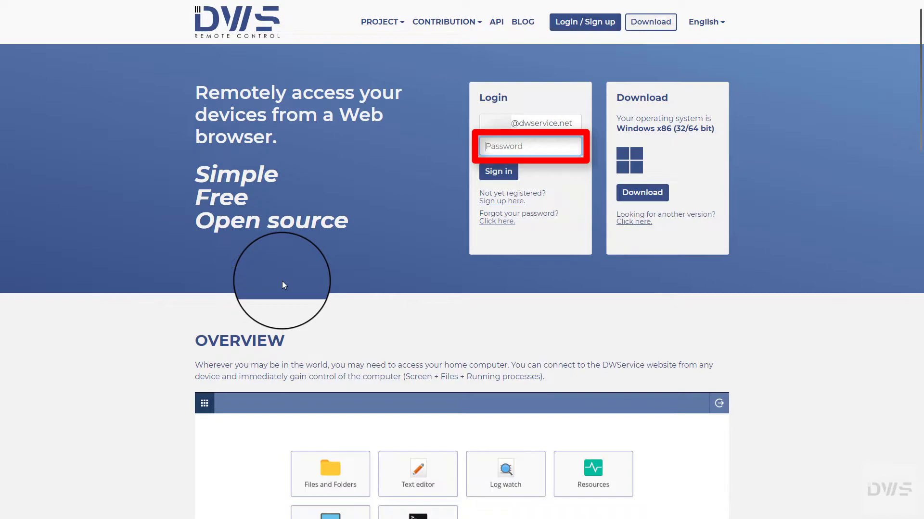
key(ctrl+v)
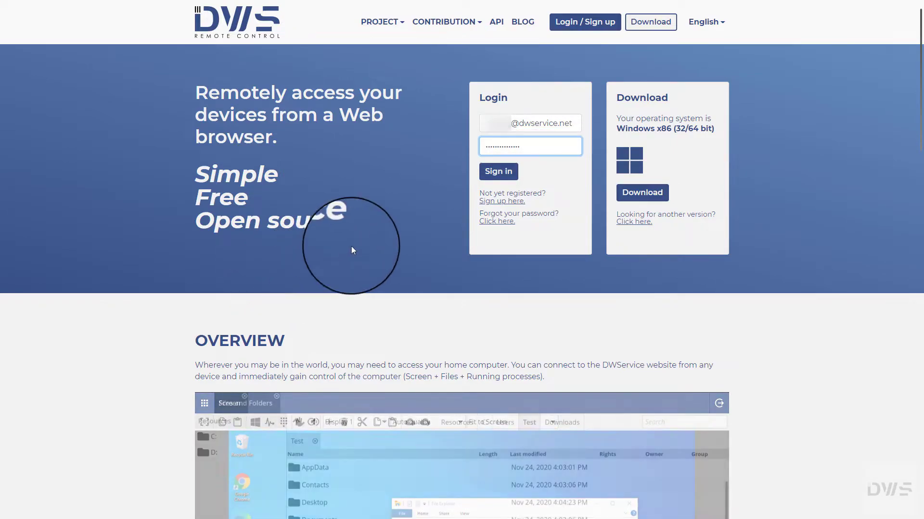
click(497, 172)
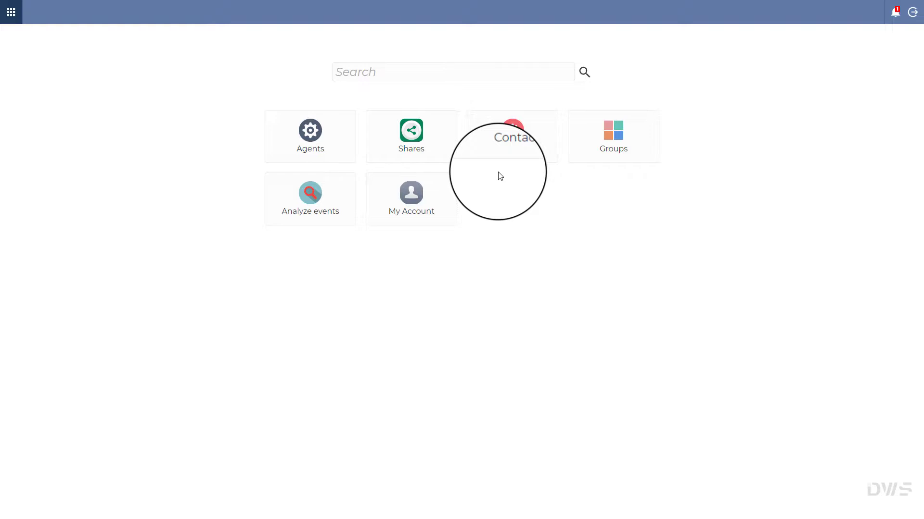
Step: Open the Agents list and connect to the TestPC device
click(319, 151)
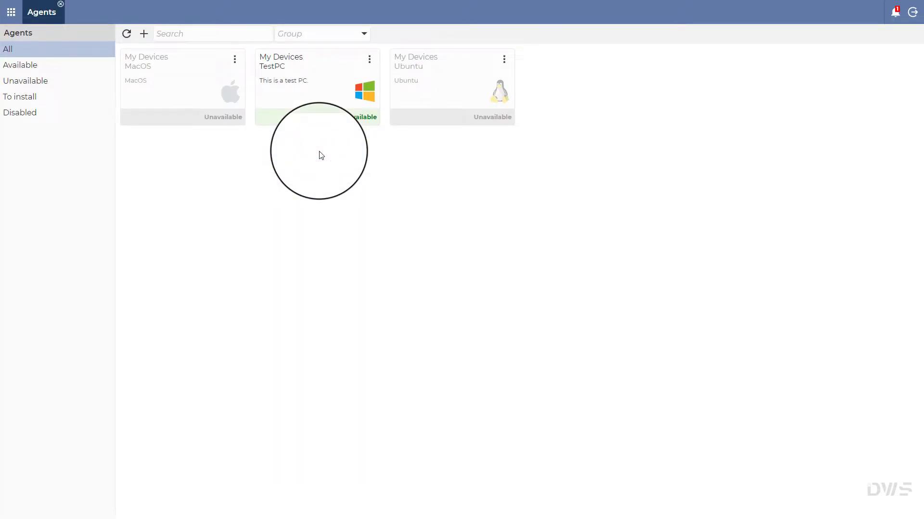
click(313, 99)
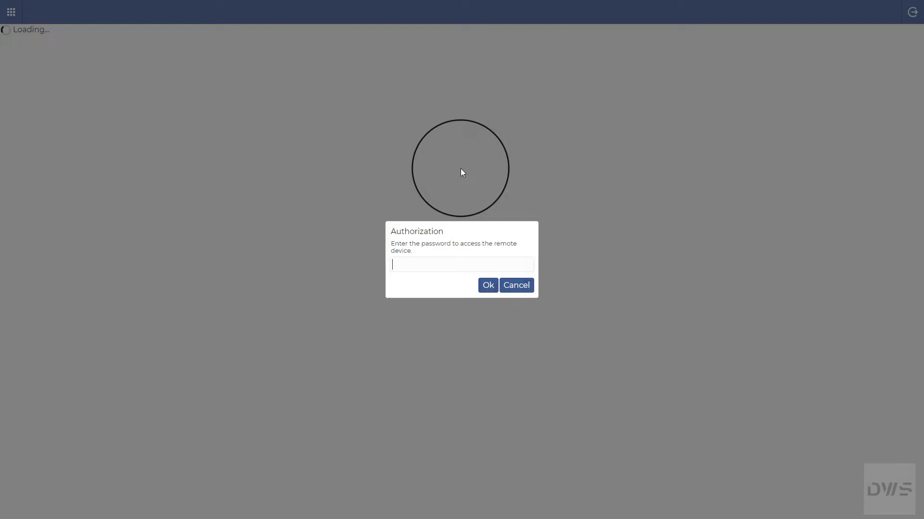
Step: Enter the TestPC access password, retrying with the correct one after a wrong password is rejected
text(1234)
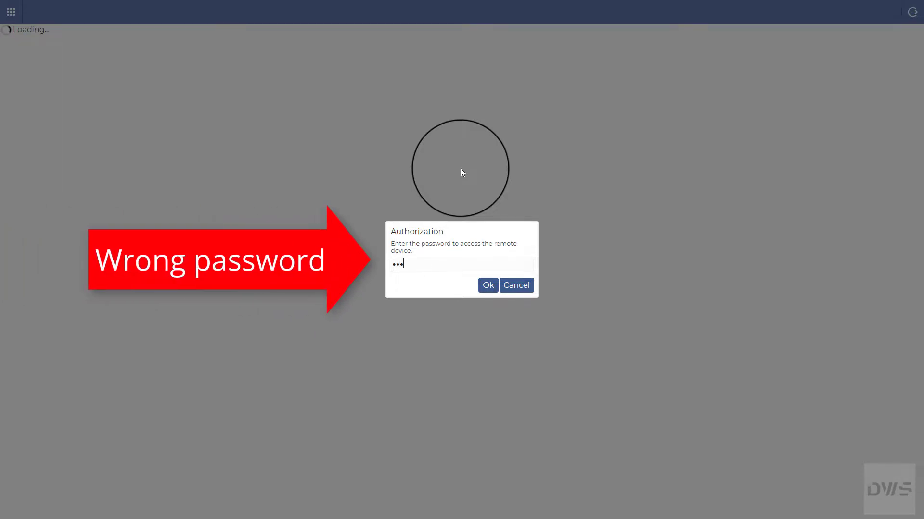
text(56789)
click(488, 286)
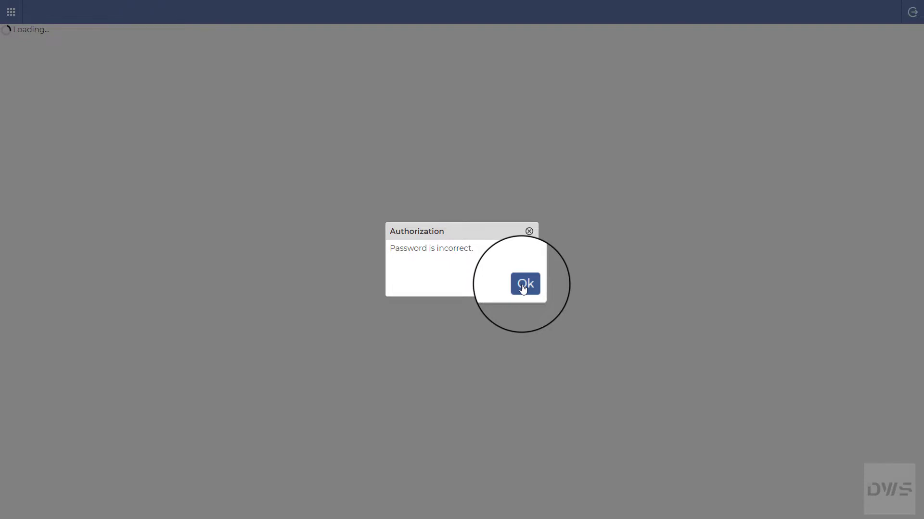
click(523, 286)
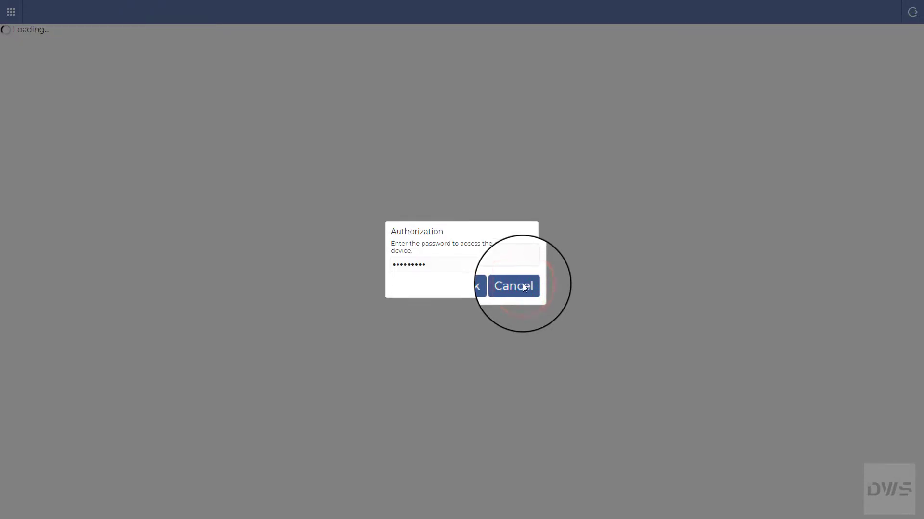
double_click(430, 268)
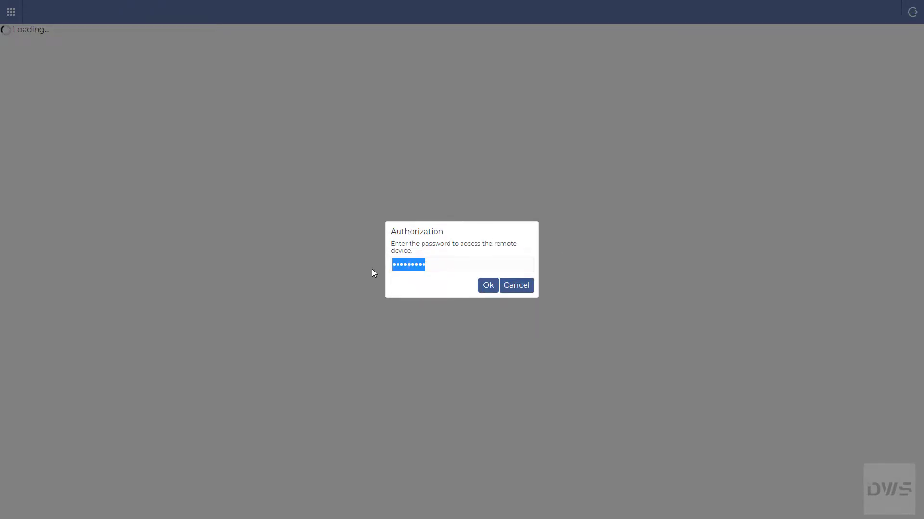
text(•••••••)
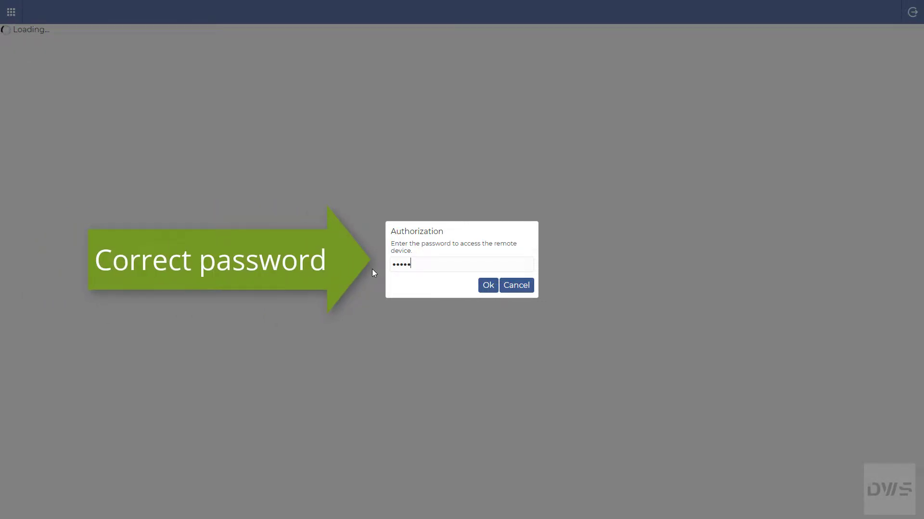
text(•)
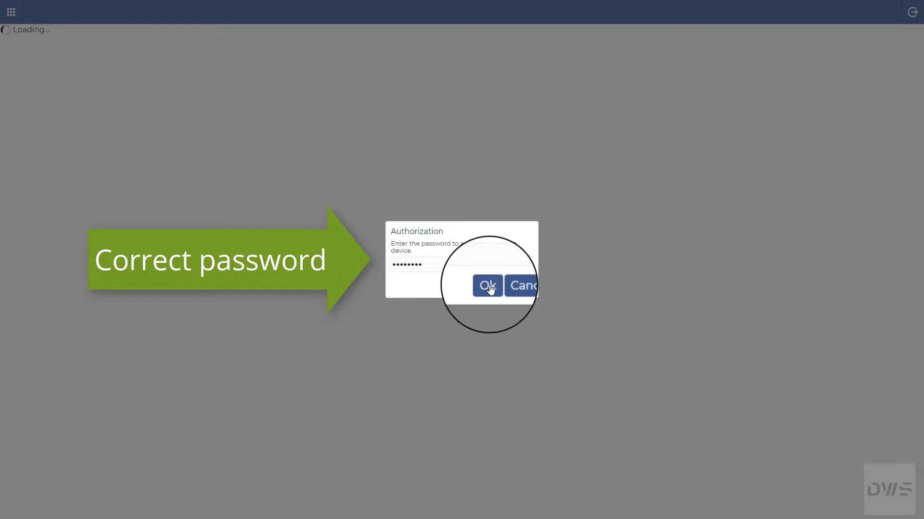
click(488, 287)
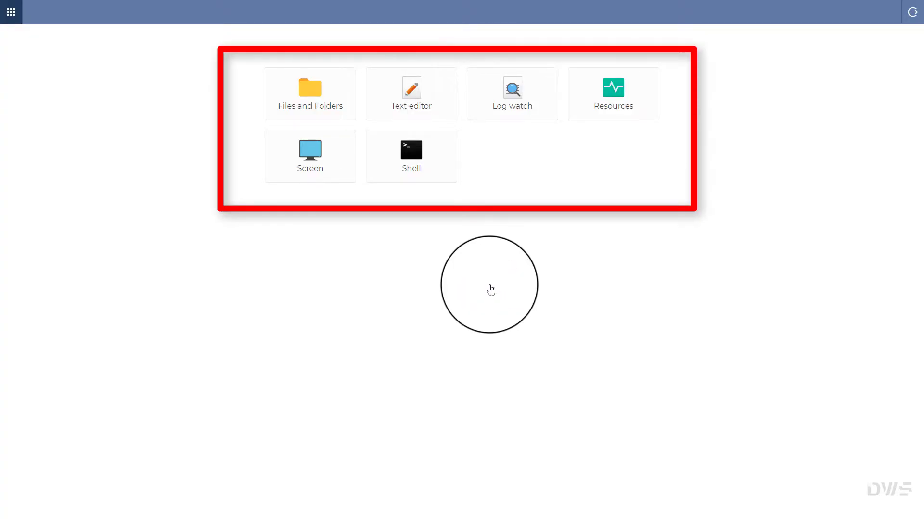
Step: Leave TestPC, log out of DWService, and go to the DWService home page
click(911, 12)
click(912, 15)
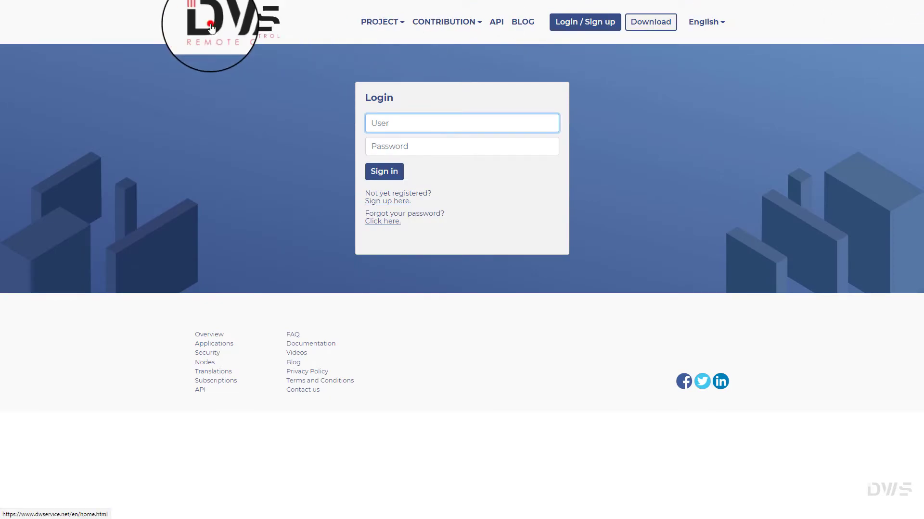
click(207, 24)
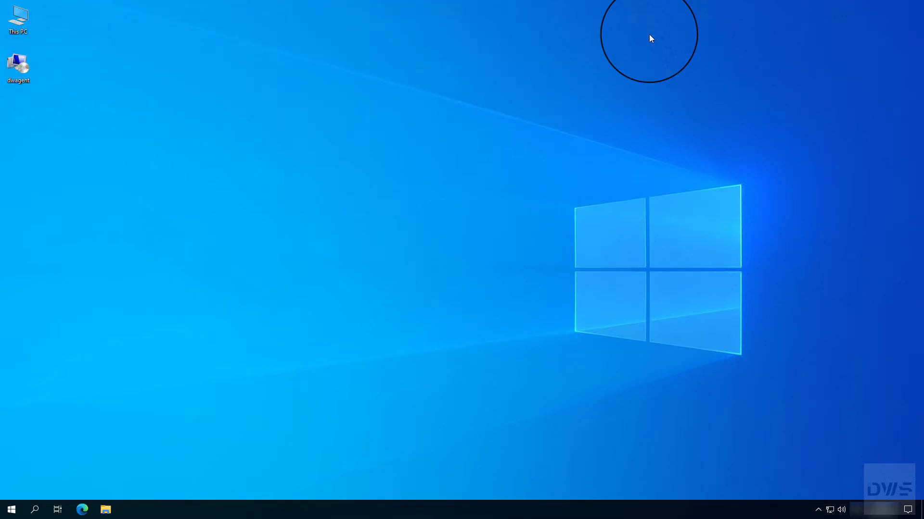
Step: Reopen the DWAgent Monitor from the tray and start Configure with Configure agent chosen
click(818, 511)
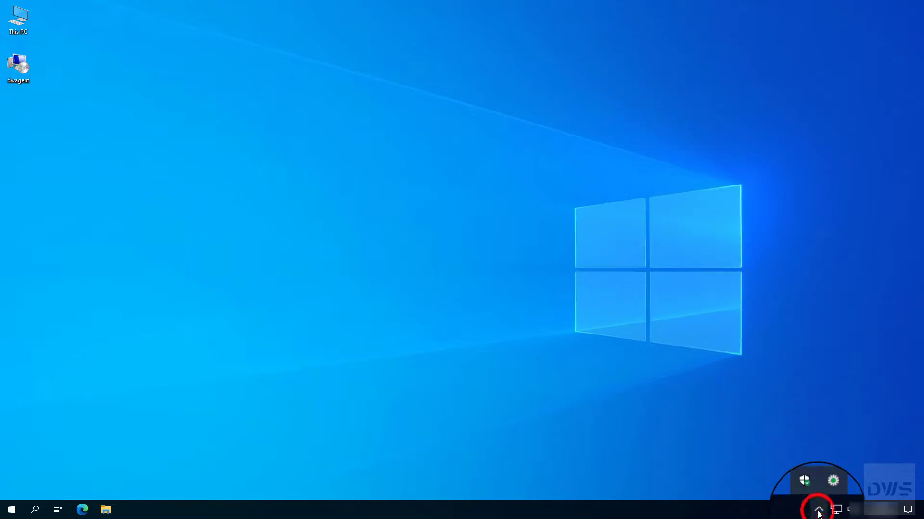
click(828, 492)
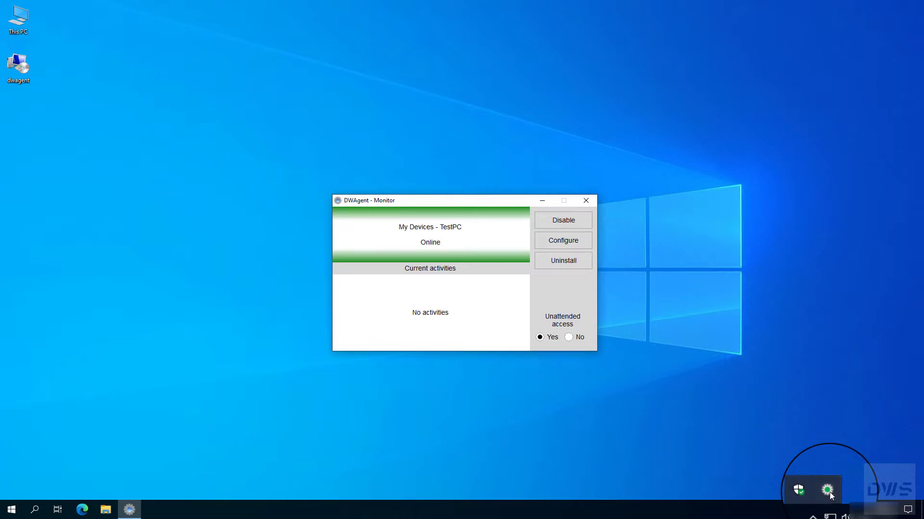
click(559, 244)
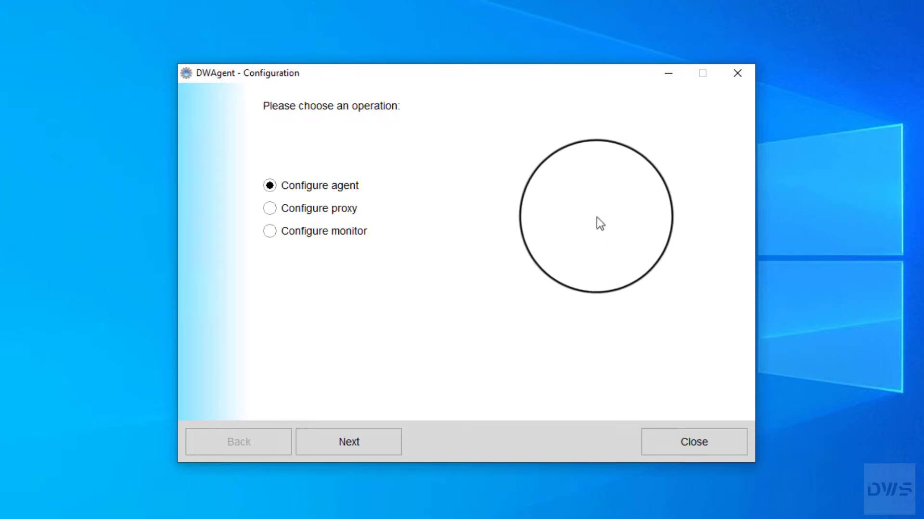
click(270, 186)
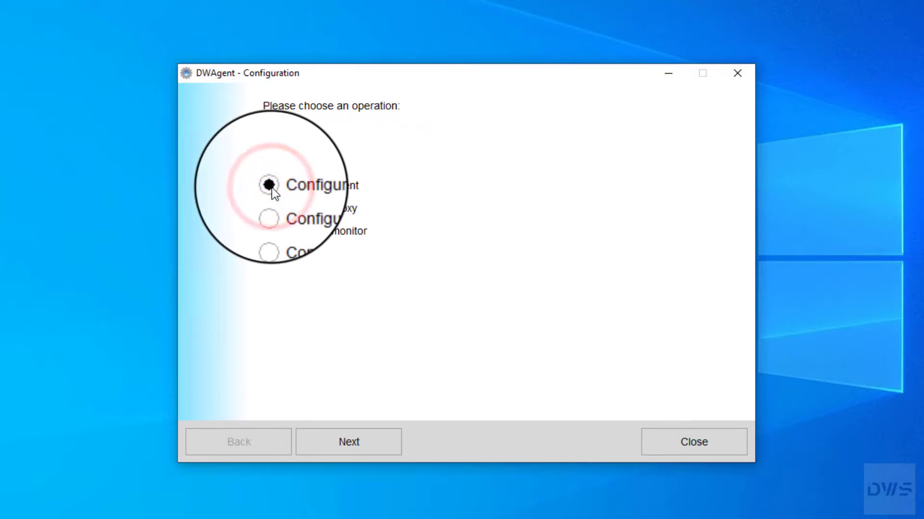
Step: Continue through Configure password to the password options and select Set password
click(350, 454)
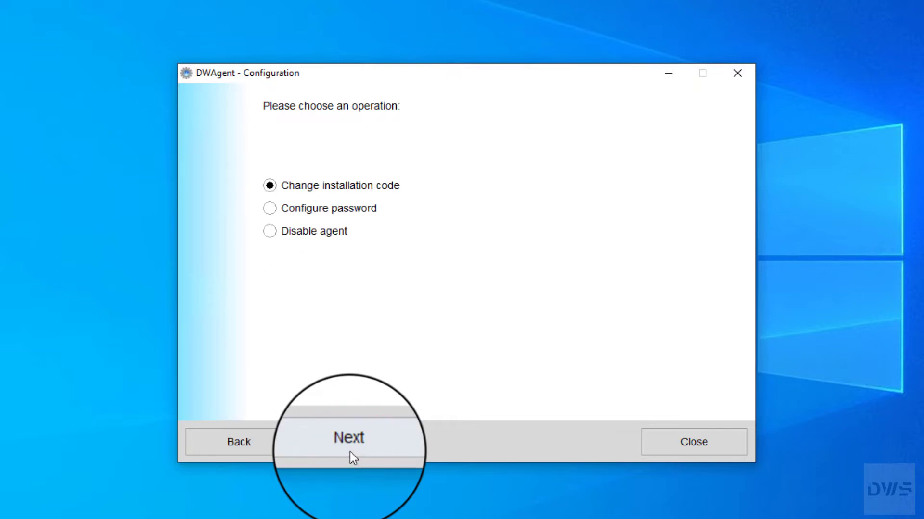
click(269, 209)
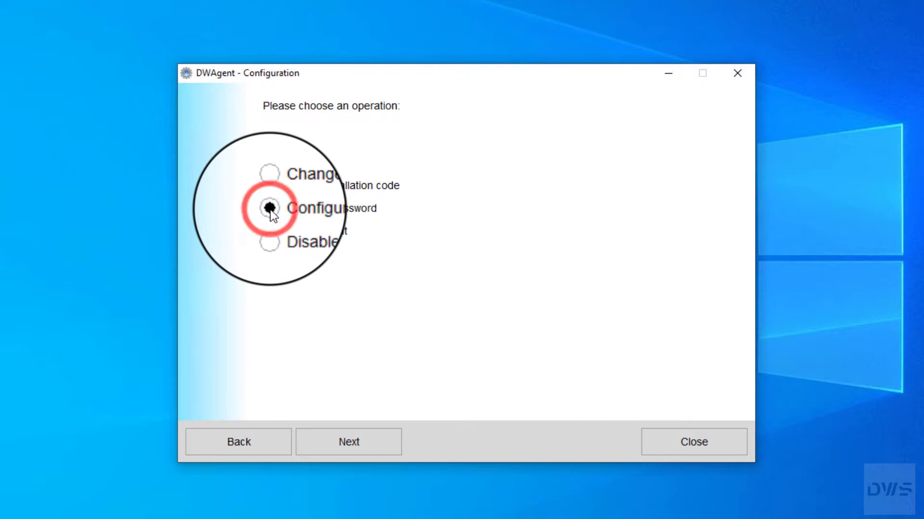
click(348, 456)
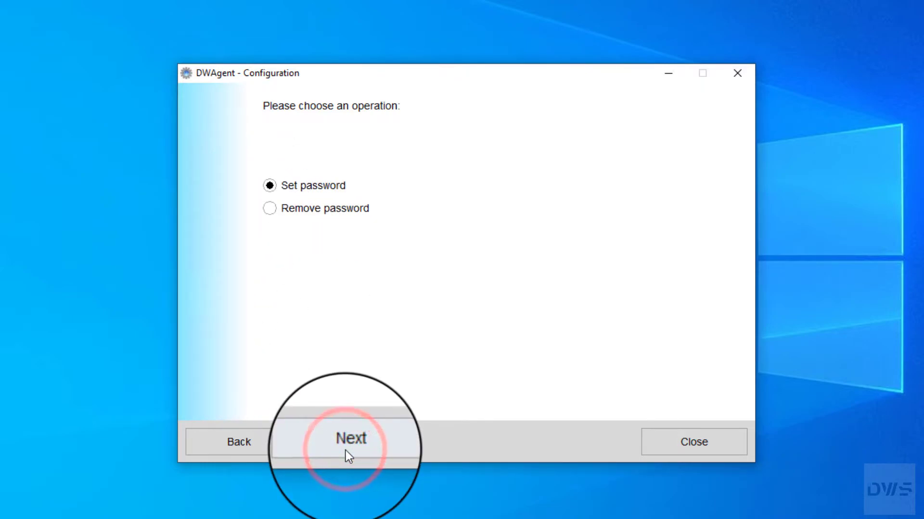
click(270, 186)
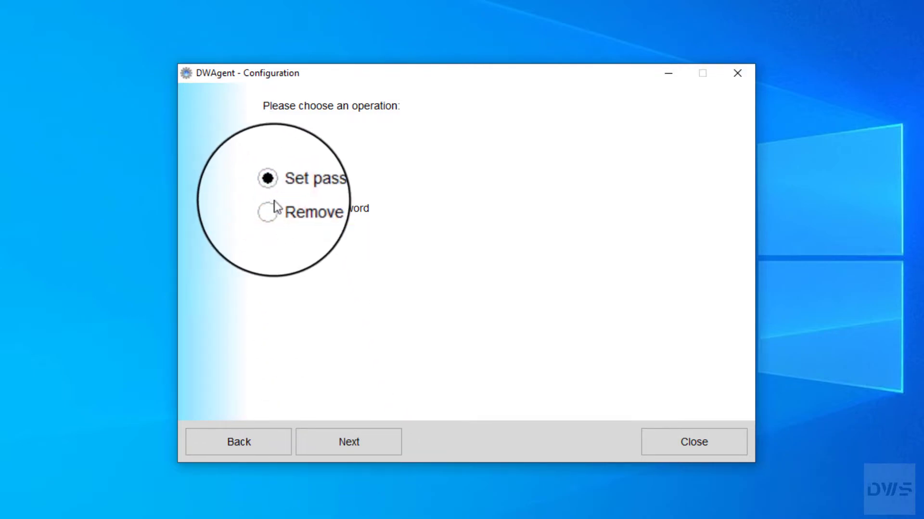
Step: Enter and retype a new access password and submit it
click(357, 450)
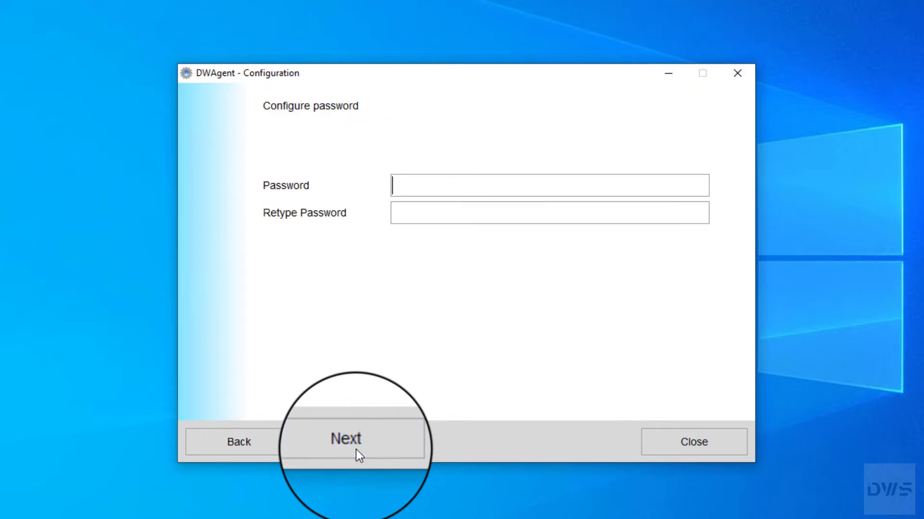
click(397, 185)
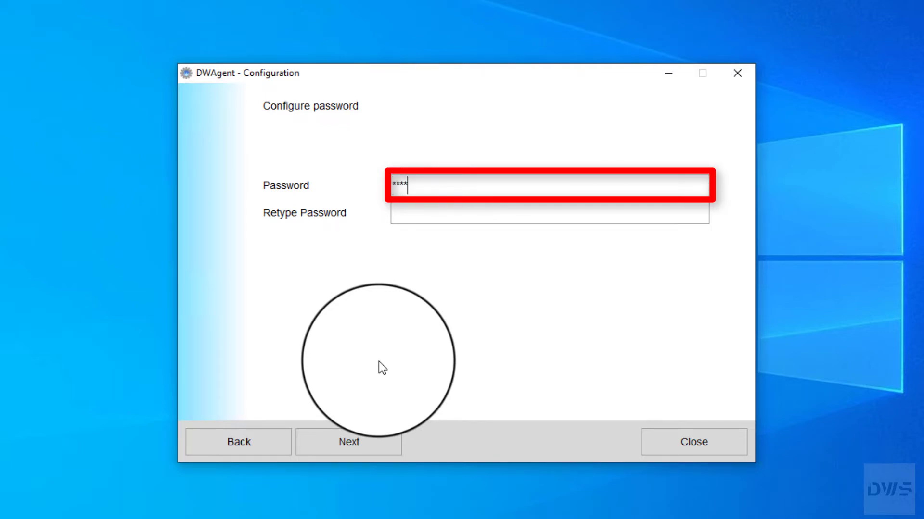
key(Tab)
text(**)
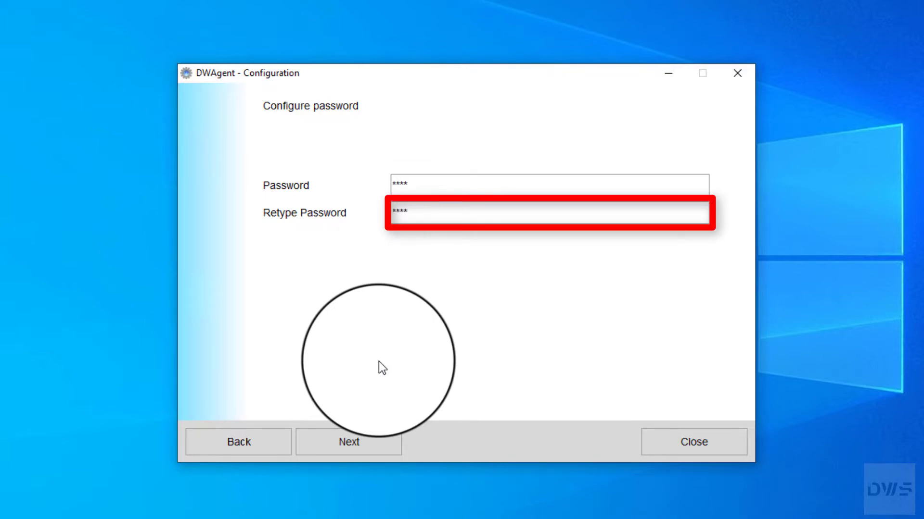
click(354, 450)
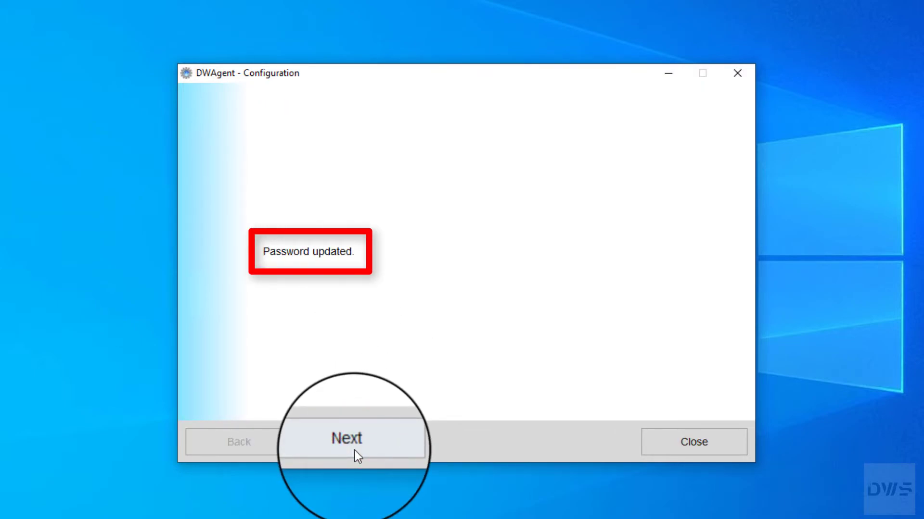
Step: Move past Password updated, exit the wizard confirming Yes, and close the Monitor window
click(354, 451)
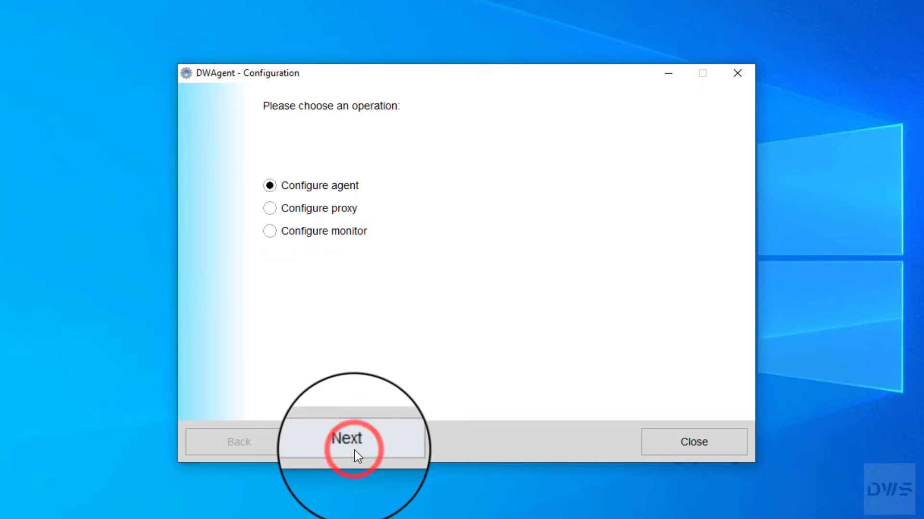
click(675, 446)
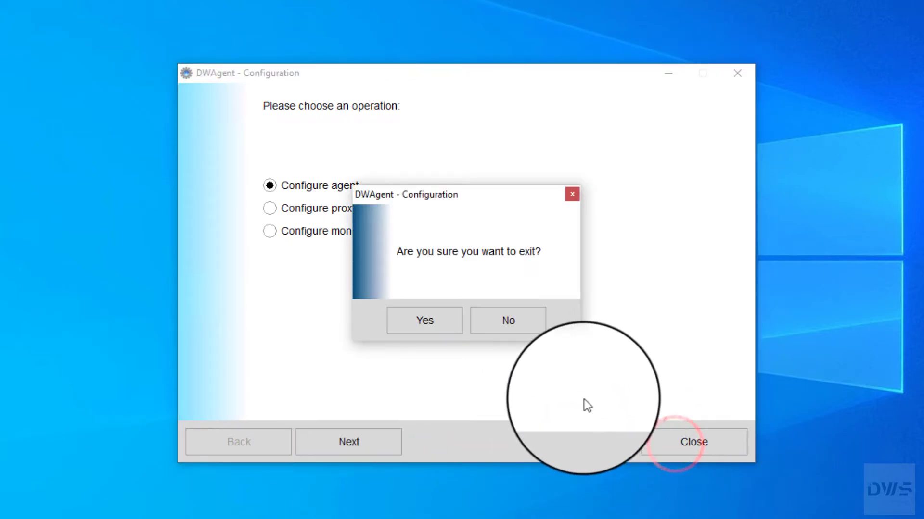
click(431, 322)
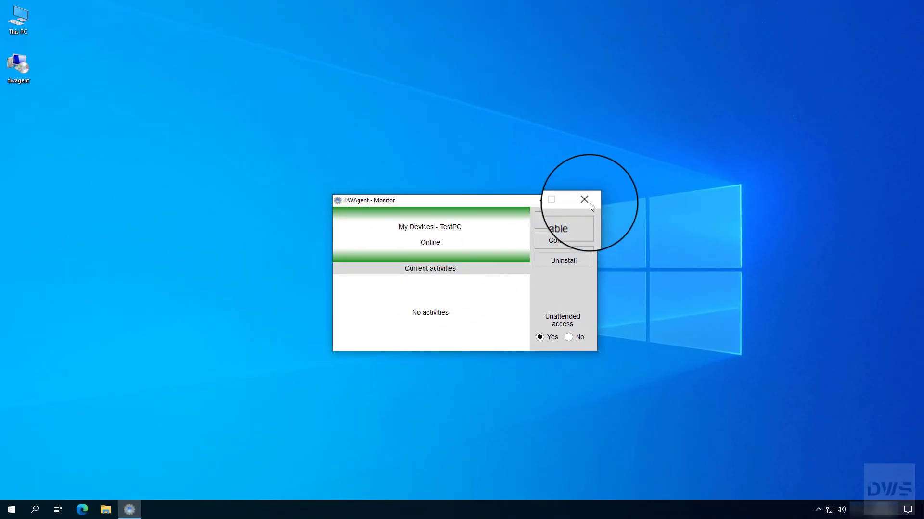
click(590, 203)
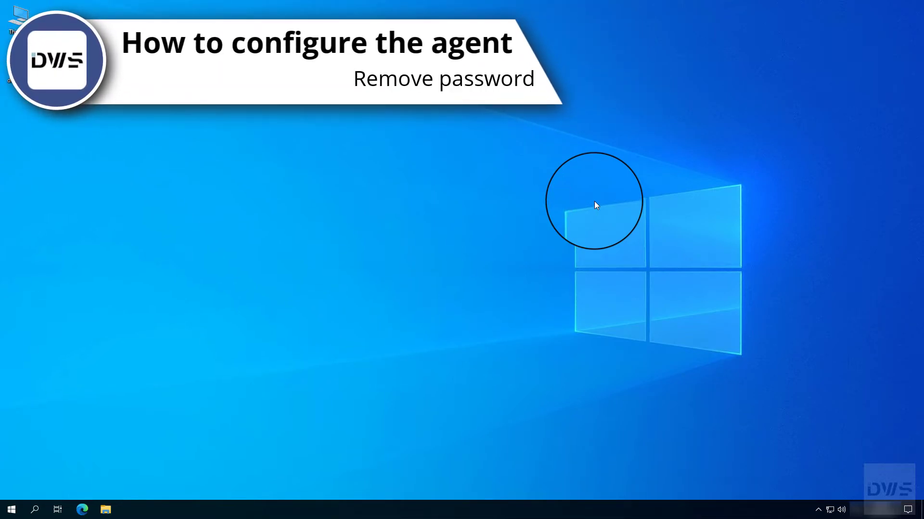
Step: Open the DWAgent Monitor again from the tray and launch Configure, choosing Configure agent
click(819, 511)
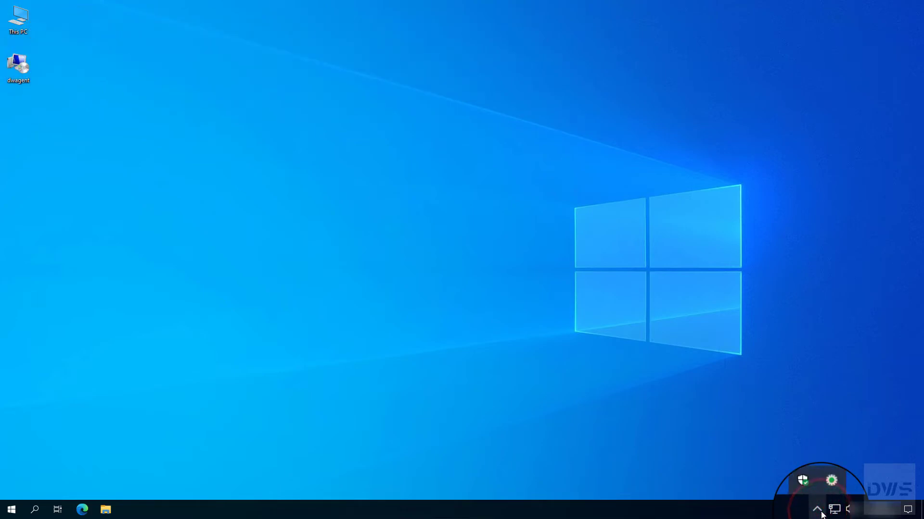
click(827, 493)
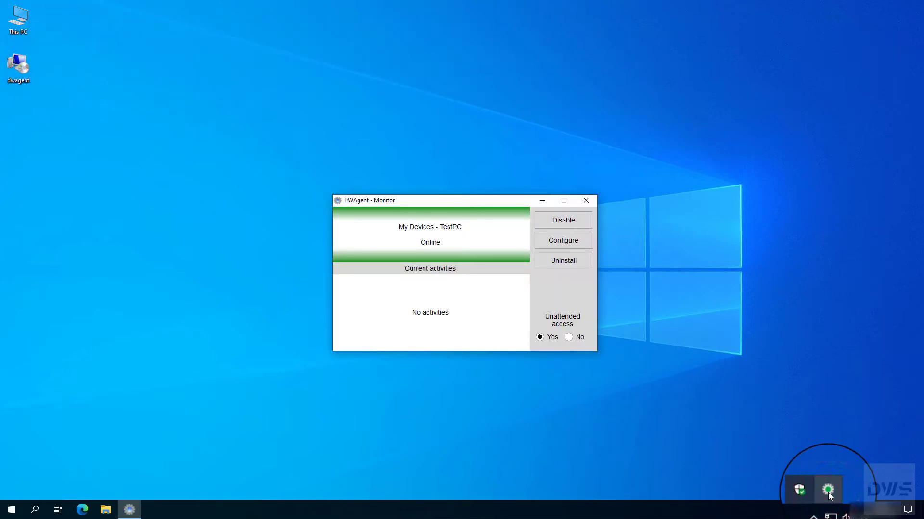
click(559, 245)
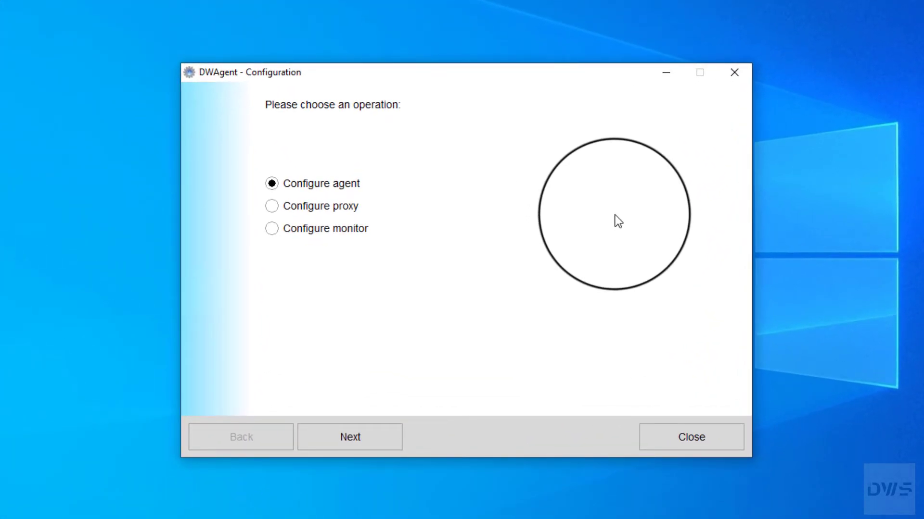
click(272, 183)
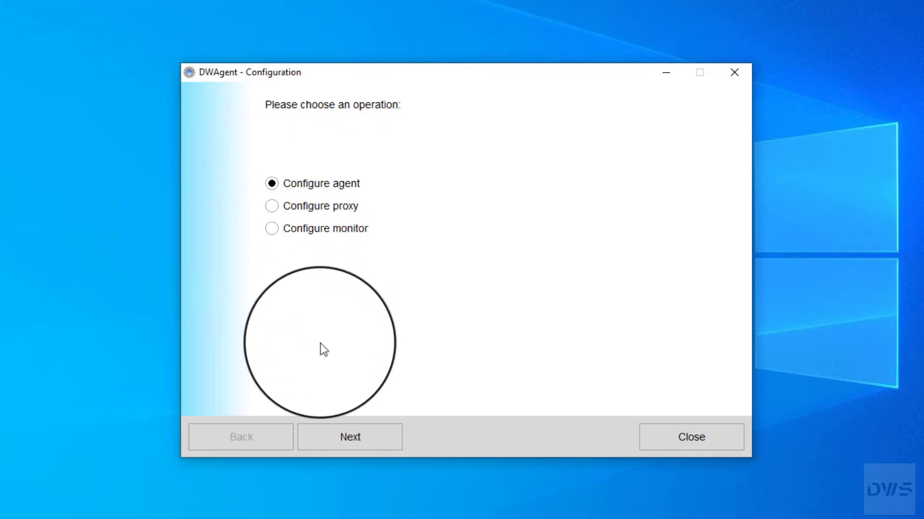
Step: Advance via Configure password to the Set password / Remove password choice
click(350, 446)
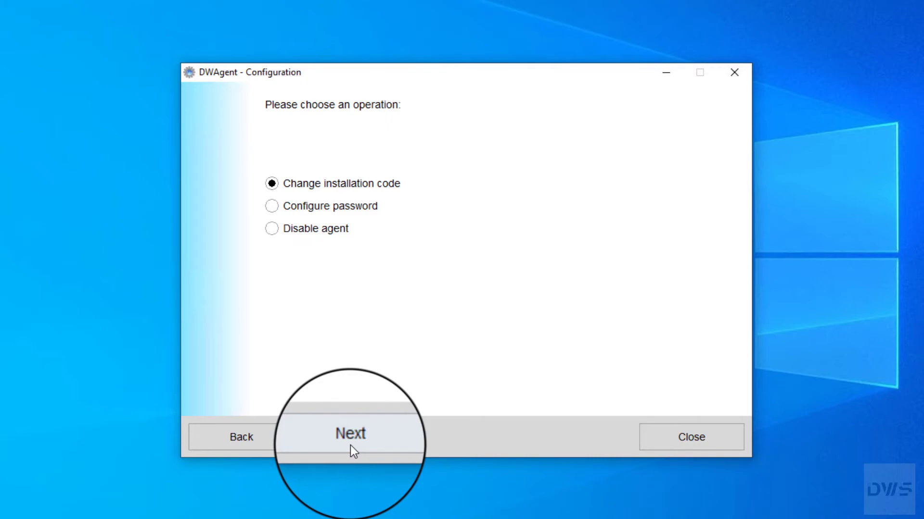
click(271, 207)
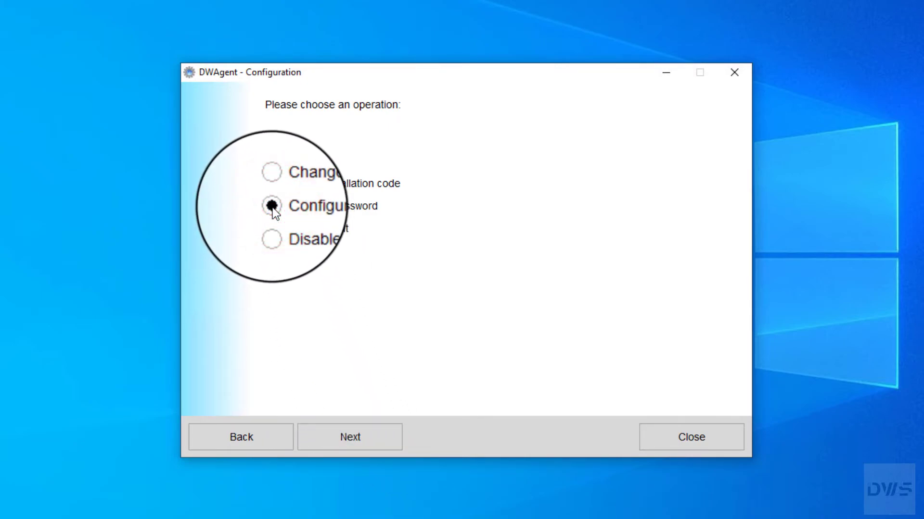
click(355, 446)
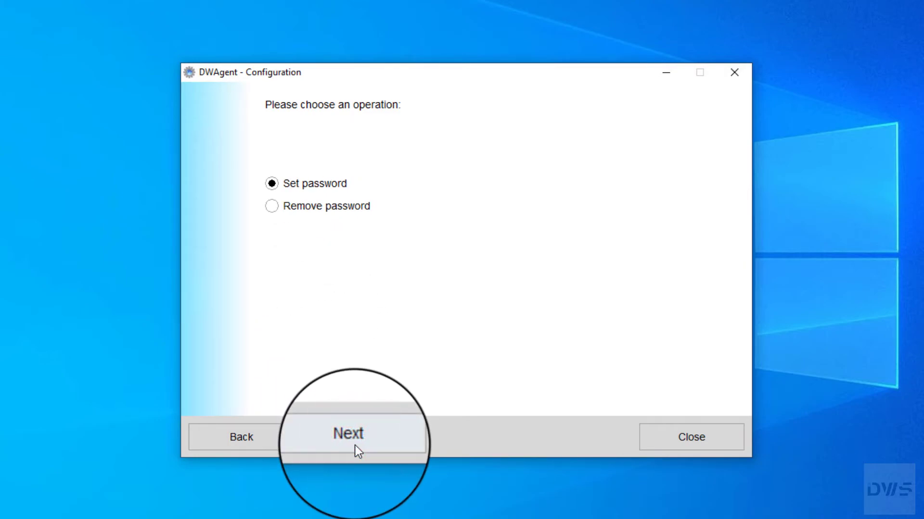
Step: Remove the DWAgent access password, confirming Yes to the removal
click(272, 206)
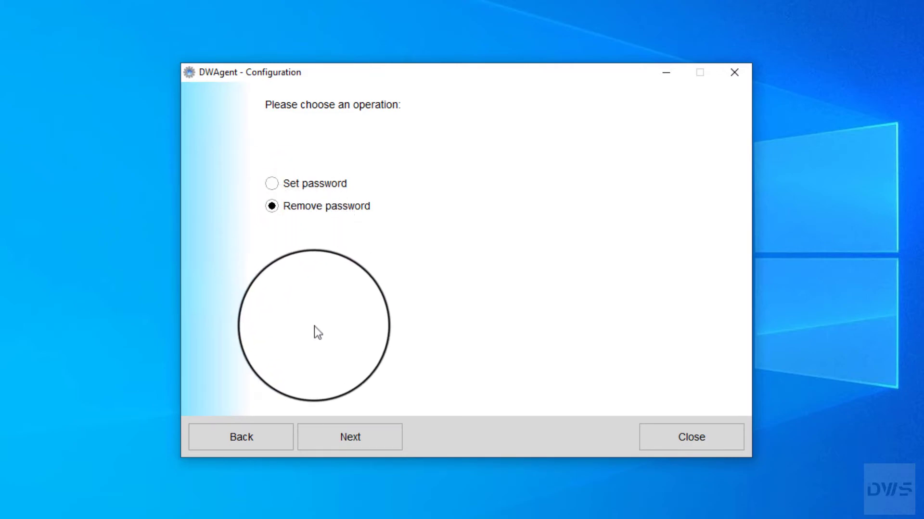
click(357, 445)
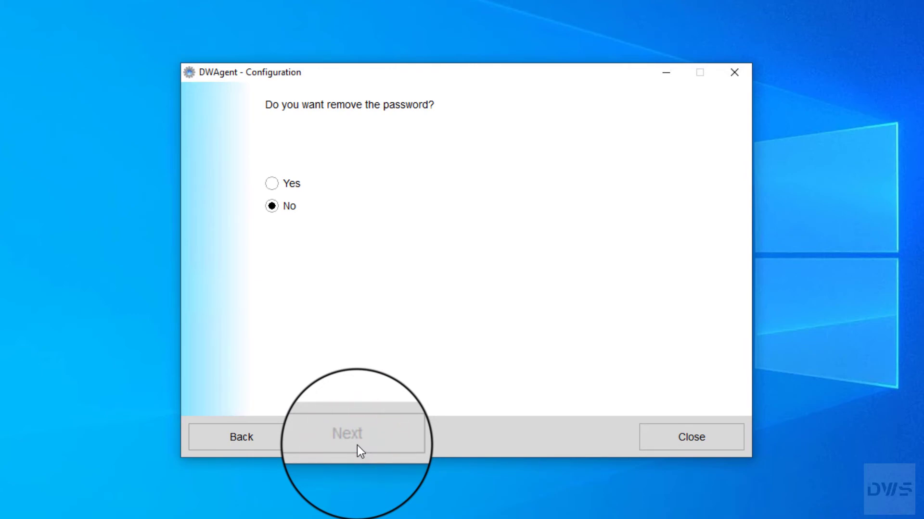
click(272, 183)
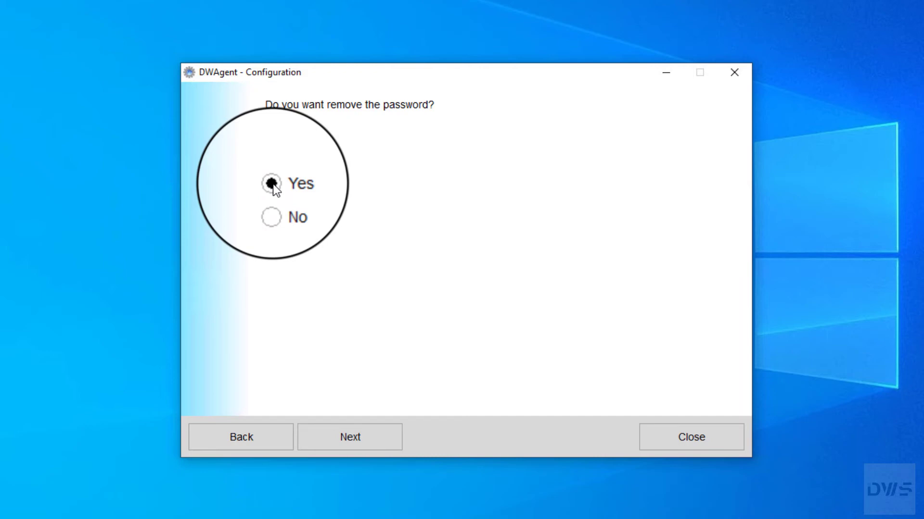
click(356, 446)
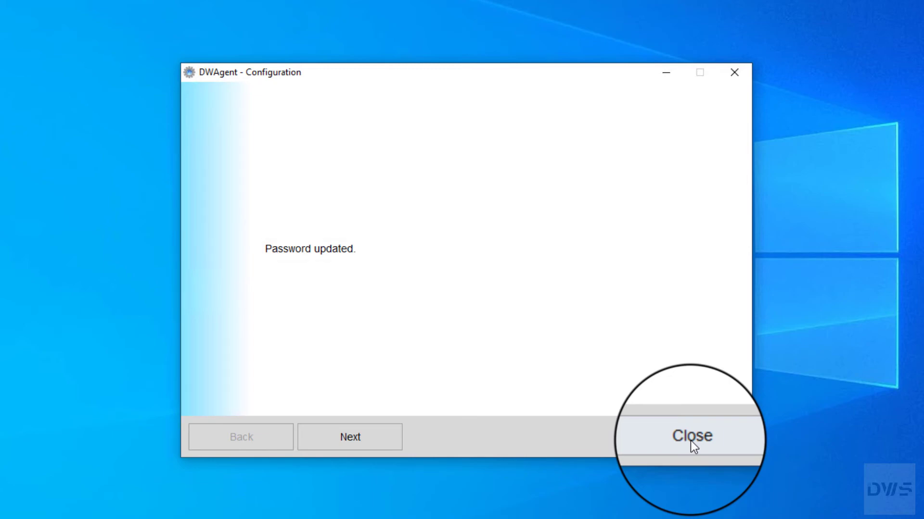
Step: Exit the configuration wizard, confirming Yes, and close the DWAgent Monitor window
click(690, 439)
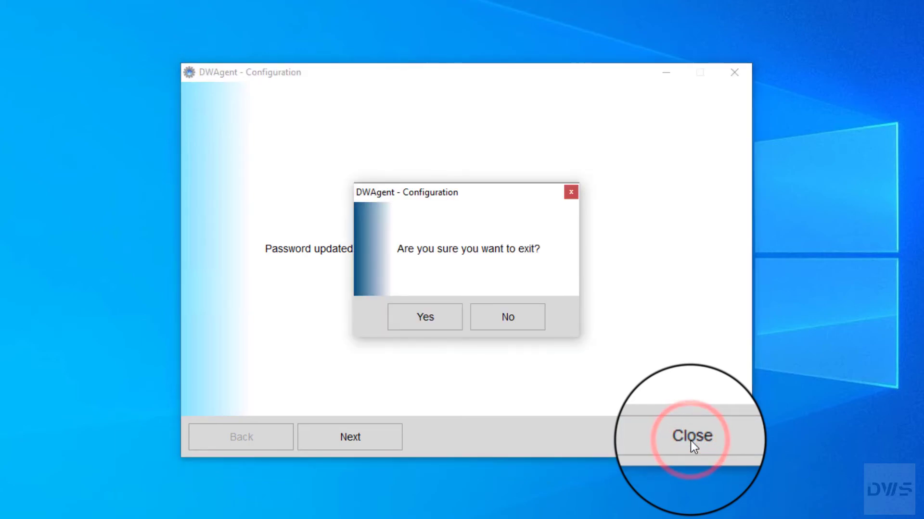
click(425, 321)
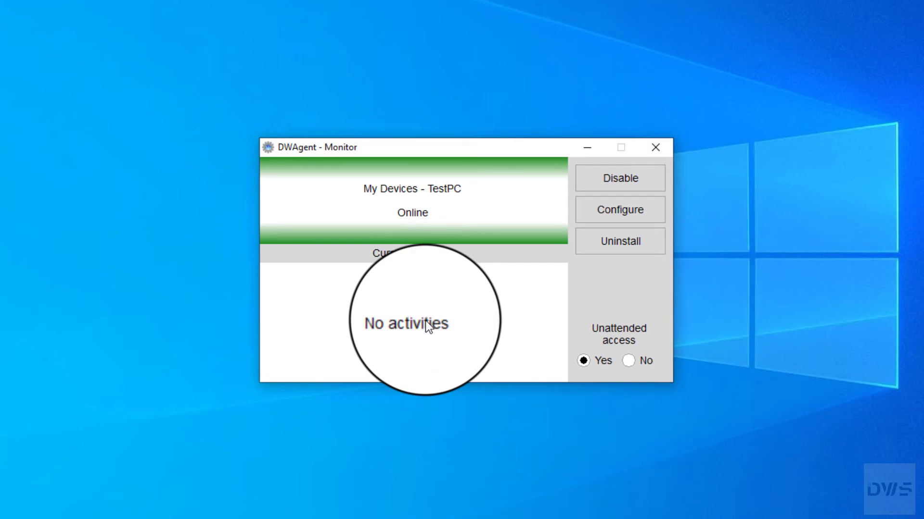
click(655, 147)
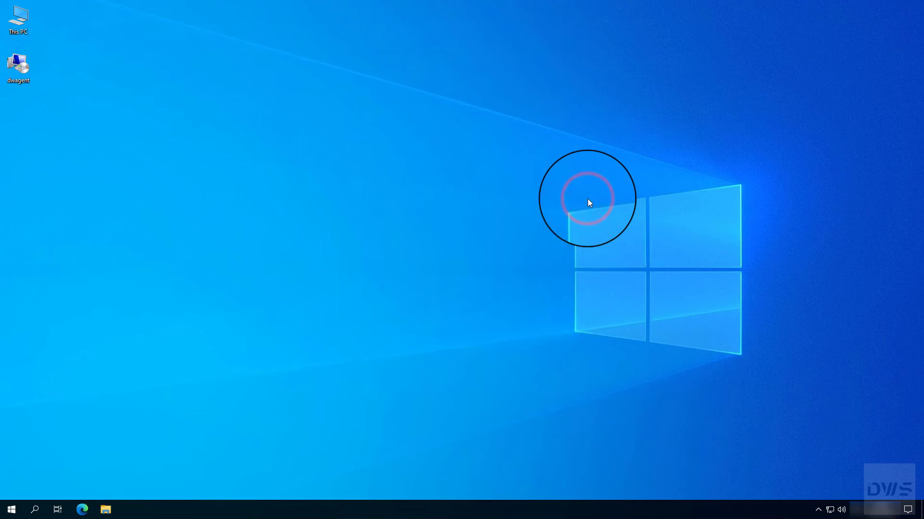